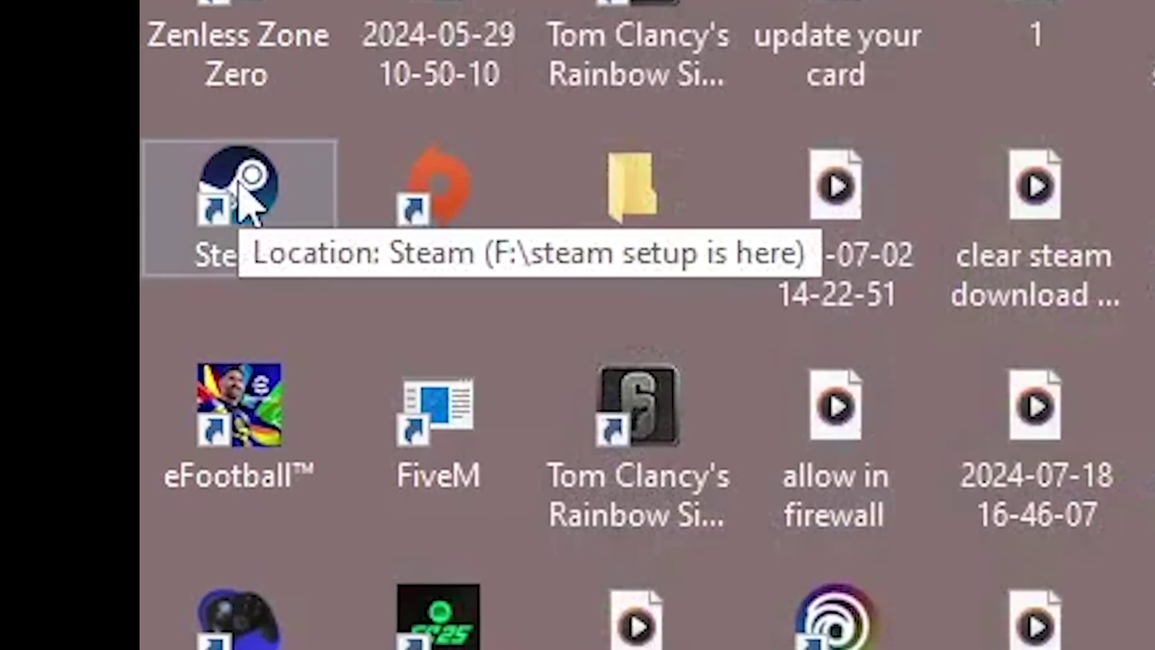
# Open the Steam desktop shortcut's context menu to run it as administrator.
pyautogui.rightClick(95, 271)
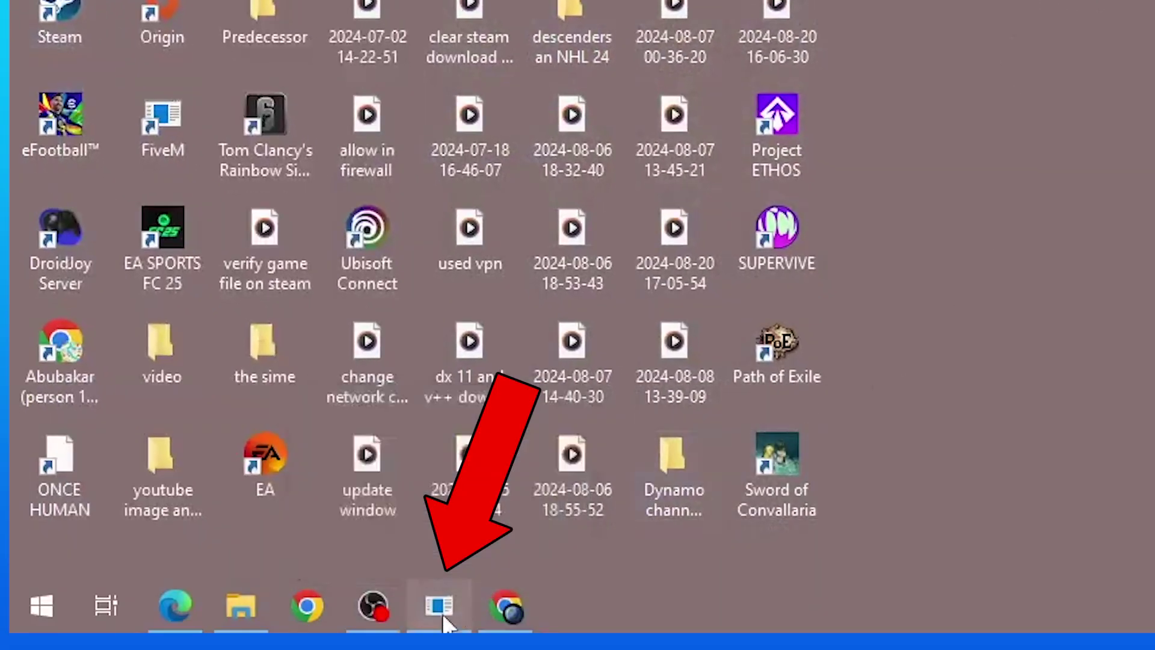
# Bring Steam's library forward, launch Control Panel from Run, and search its settings for 'firewall'.
pyautogui.click(442, 613)
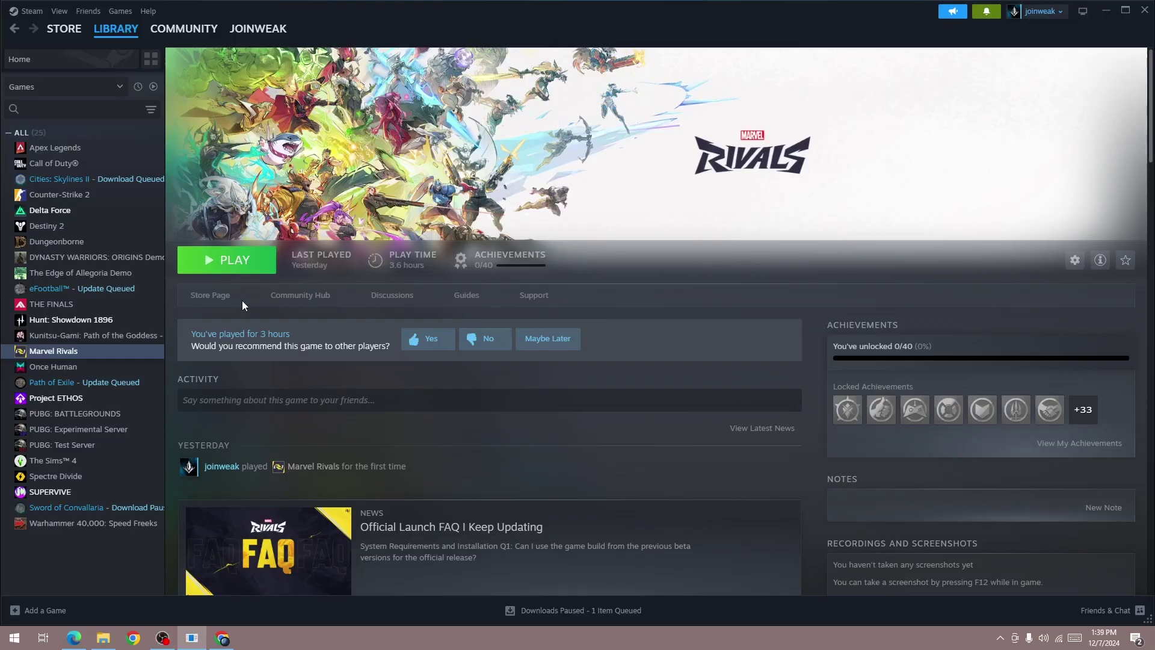
pyautogui.press('super+r')
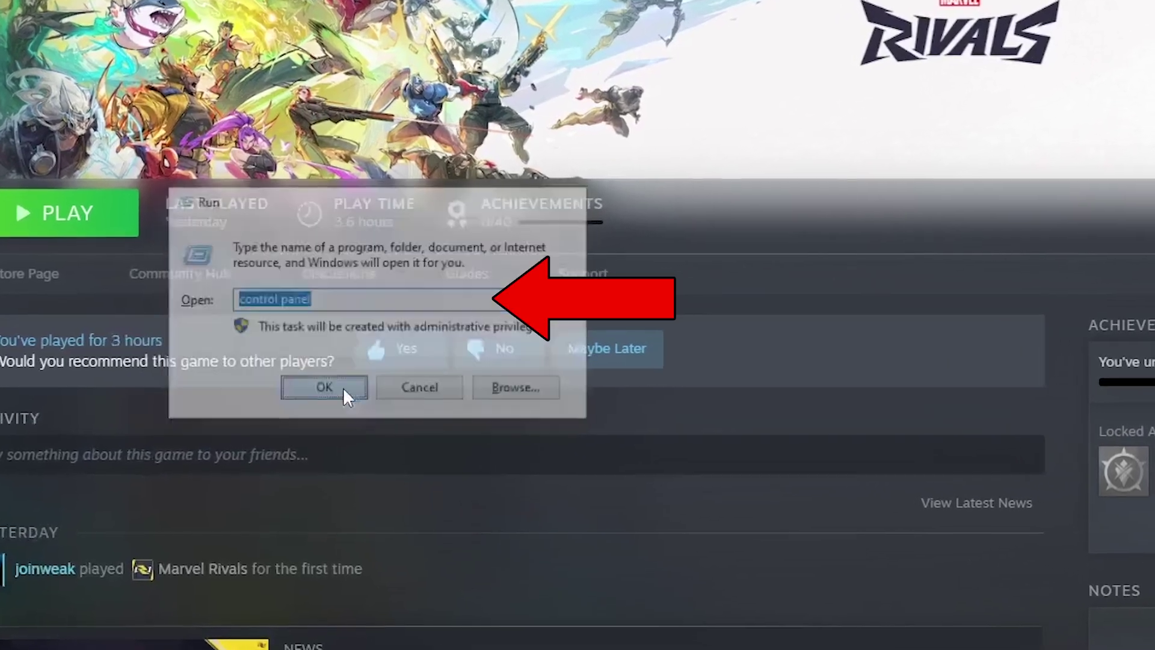
pyautogui.click(101, 600)
pyautogui.click(1029, 24)
pyautogui.write('fi')
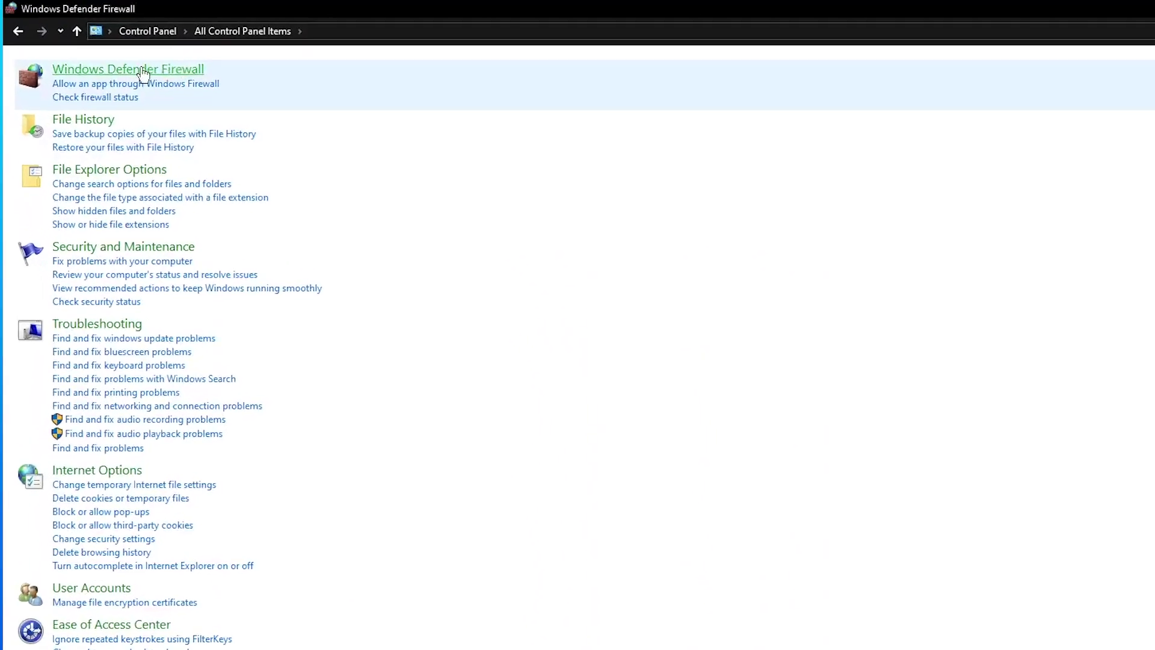
# Set Windows Defender Firewall to 'Turn off' for private and public network settings.
pyautogui.click(129, 70)
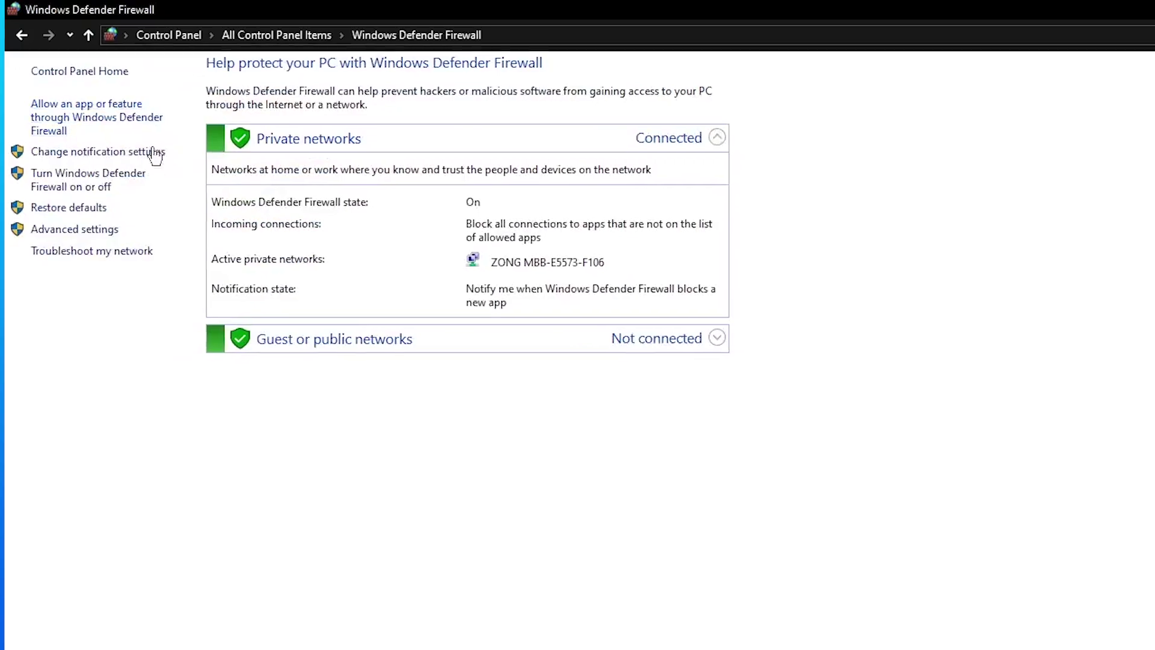
pyautogui.click(65, 197)
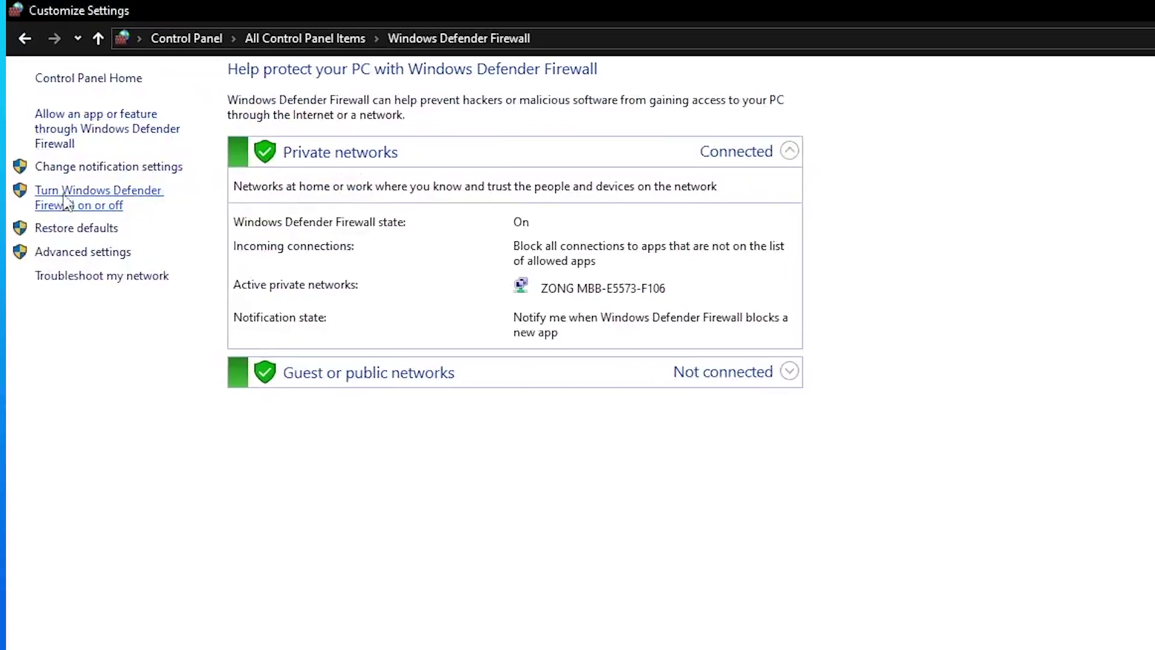
pyautogui.click(422, 221)
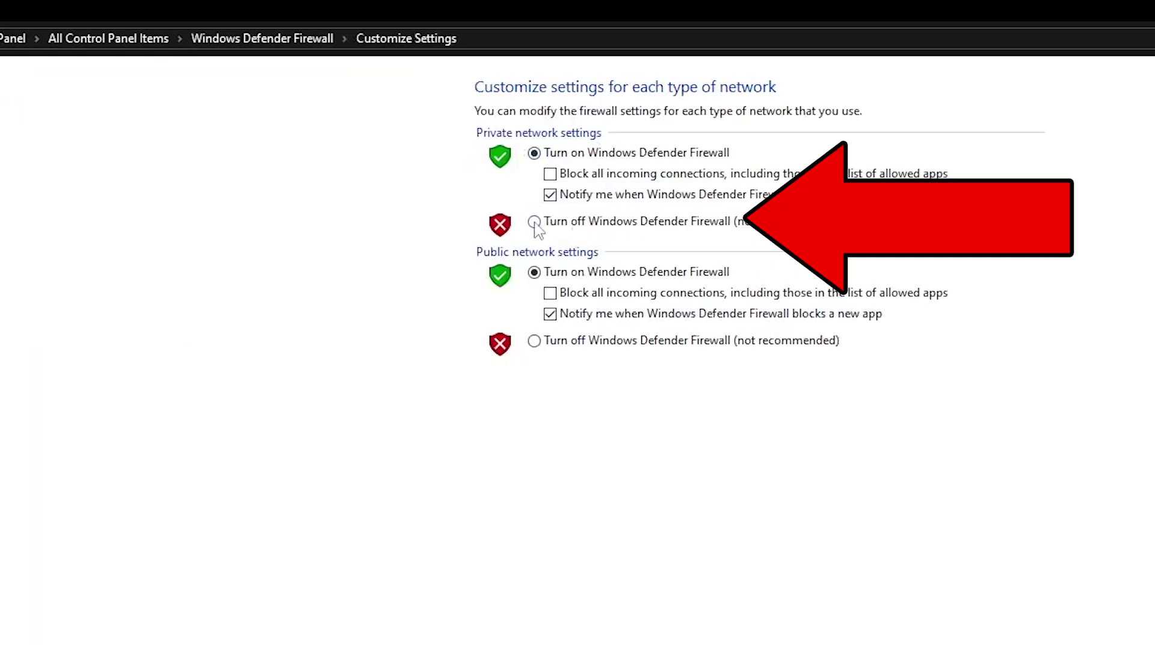
pyautogui.click(421, 340)
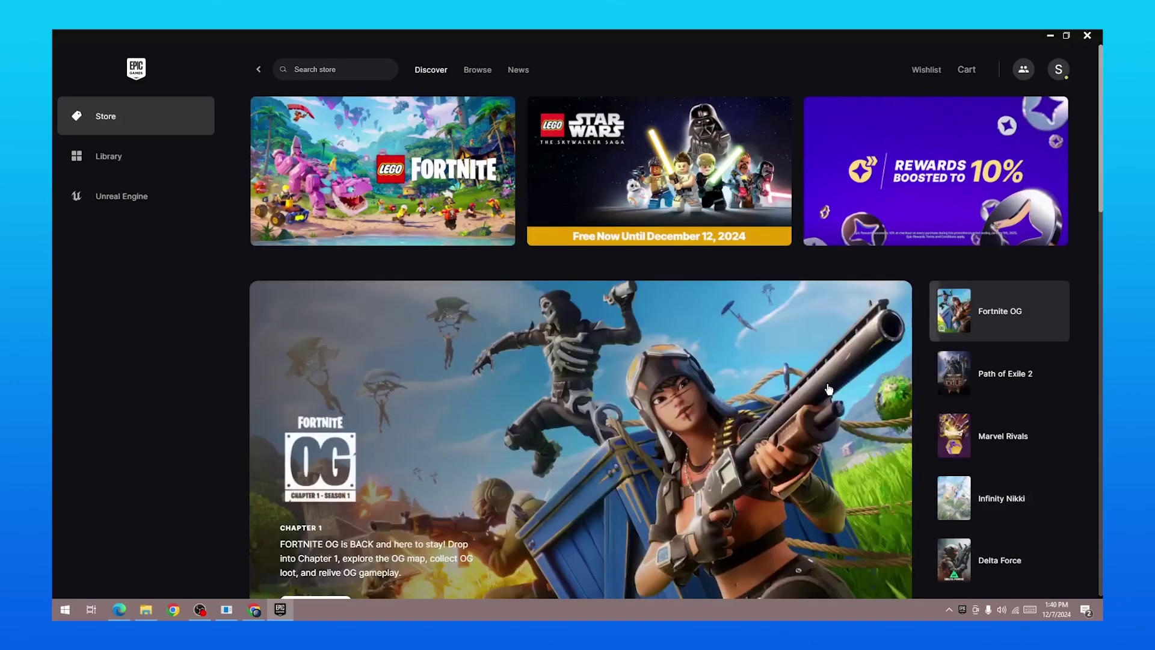
pyautogui.scroll(-2, 908, 417)
# Select Marvel Rivals in the Epic Store Discover page's featured carousel.
pyautogui.click(995, 341)
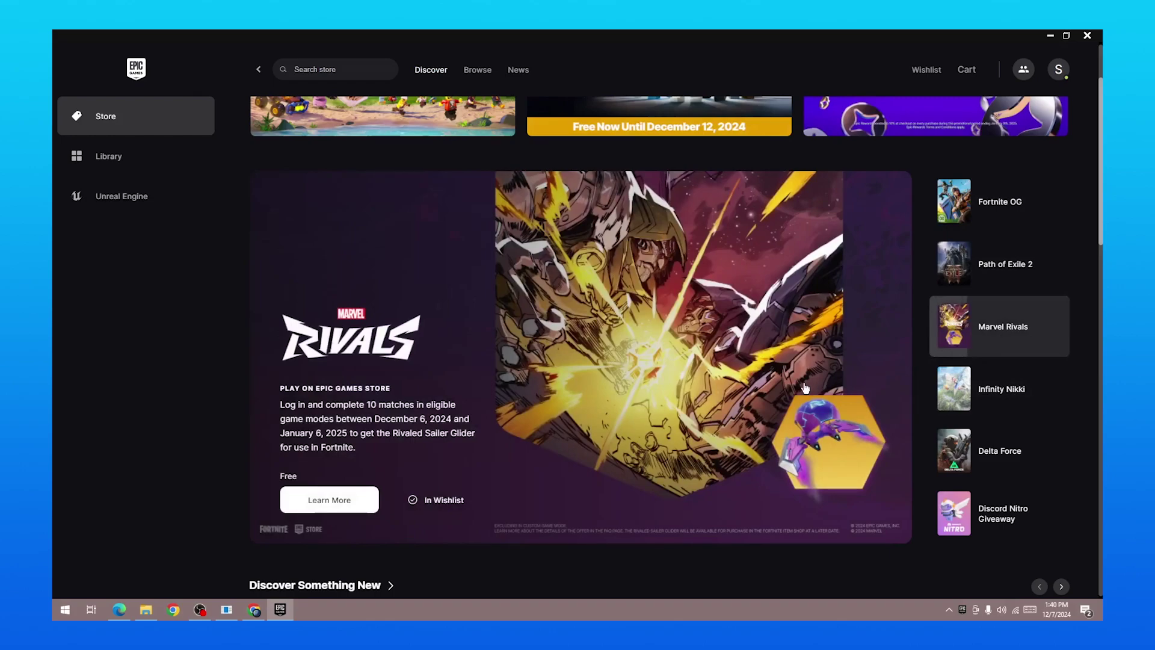